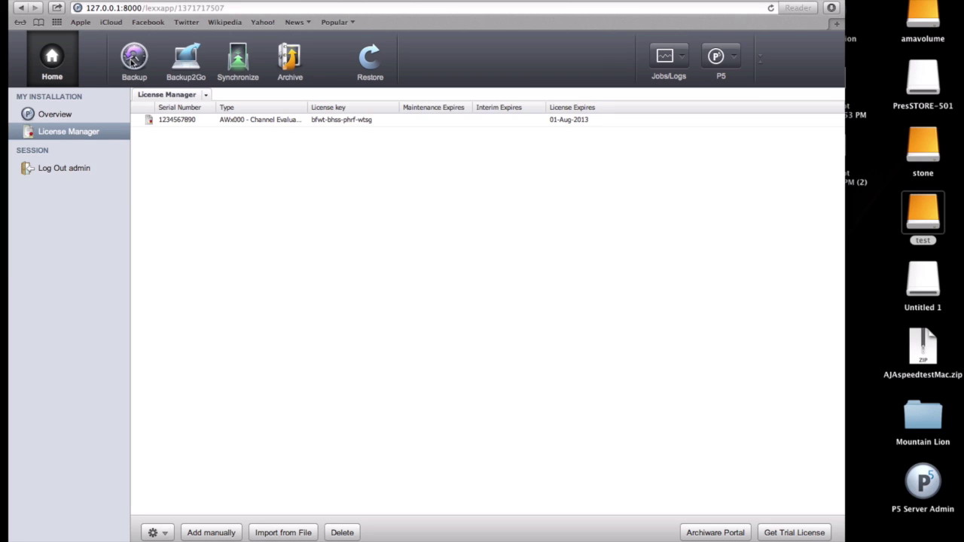
- Start the setup assistant for a new synchronize plan and open the source folder selection
{"action": "left_click", "coordinate": [236, 61]}
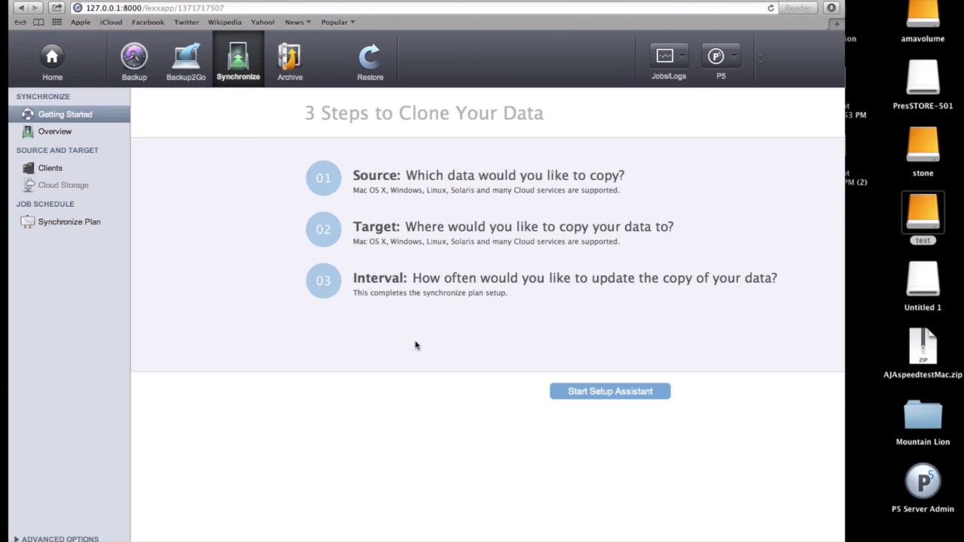
{"action": "left_click", "coordinate": [576, 393]}
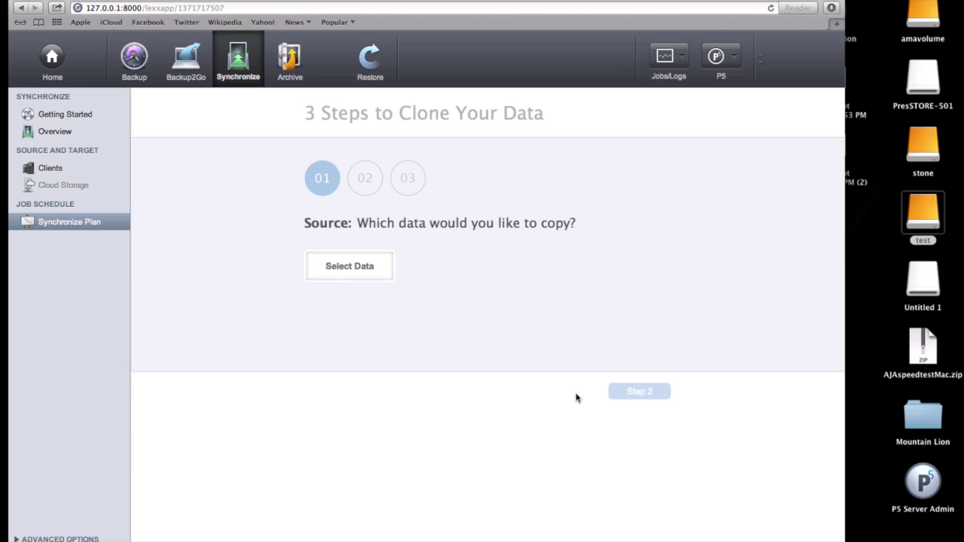
{"action": "left_click", "coordinate": [362, 267]}
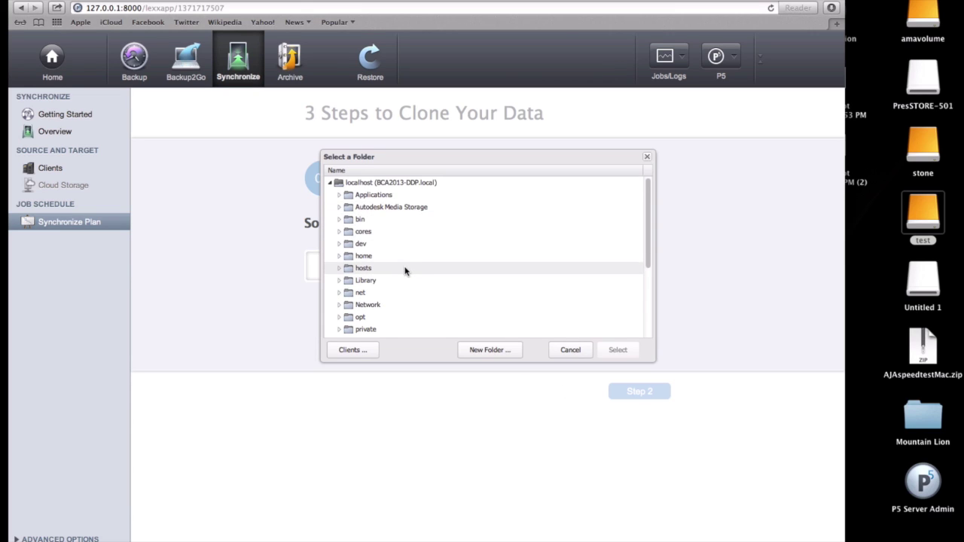
- Choose the folder /Volumes/test/Demo/FCPX/MEDIA on localhost as the data to copy
{"action": "left_click_drag", "start_coordinate": [643, 258], "coordinate": [656, 336]}
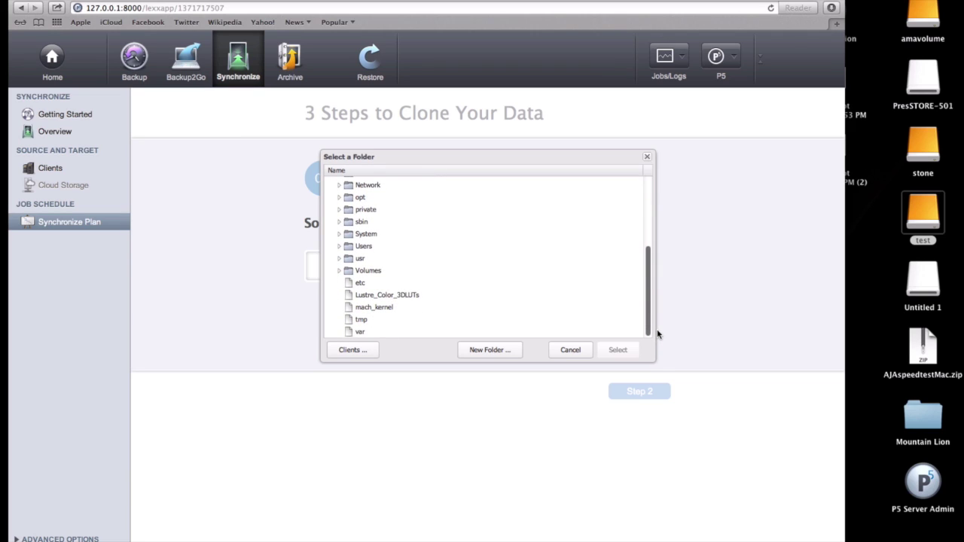
{"action": "left_click_drag", "start_coordinate": [657, 333], "coordinate": [647, 323]}
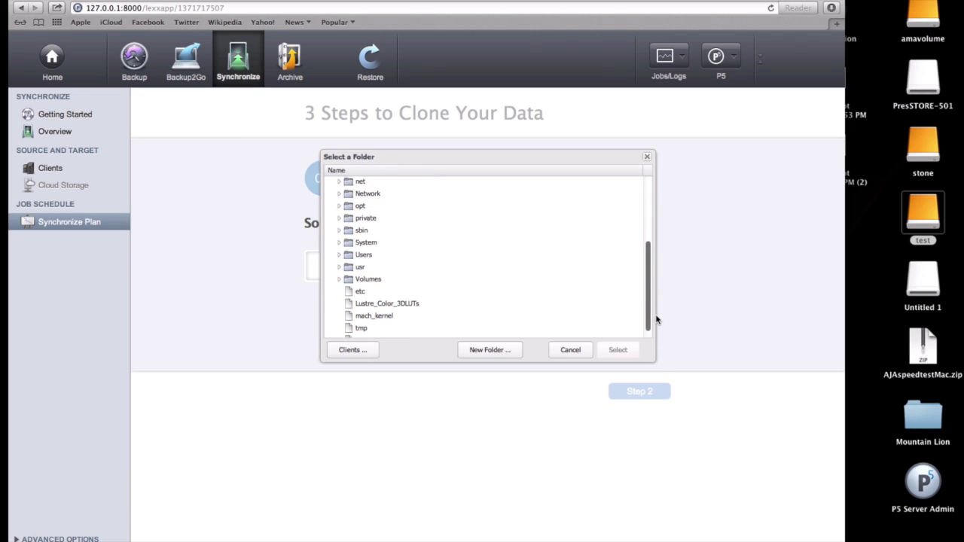
{"action": "left_click", "coordinate": [349, 276]}
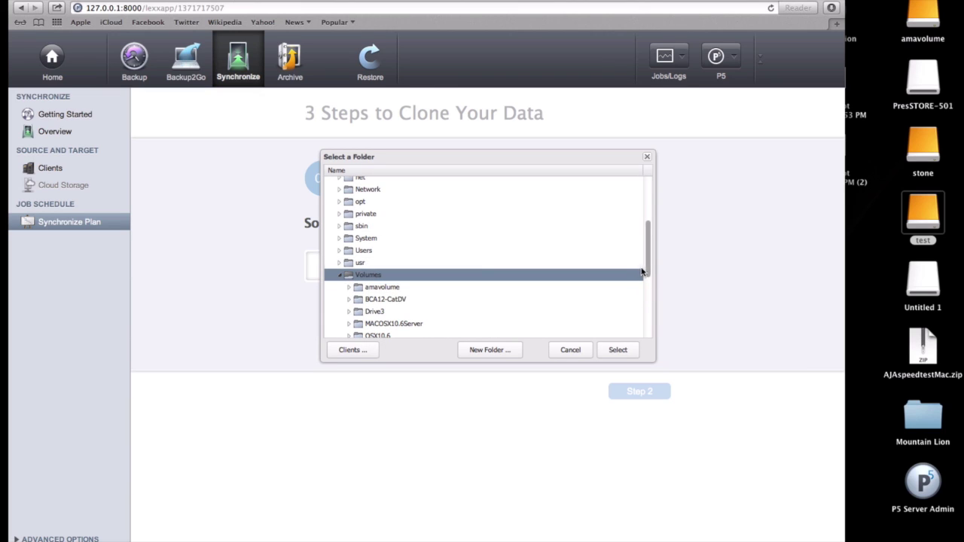
{"action": "scroll", "coordinate": [409, 283], "scroll_direction": "down", "scroll_amount": 5}
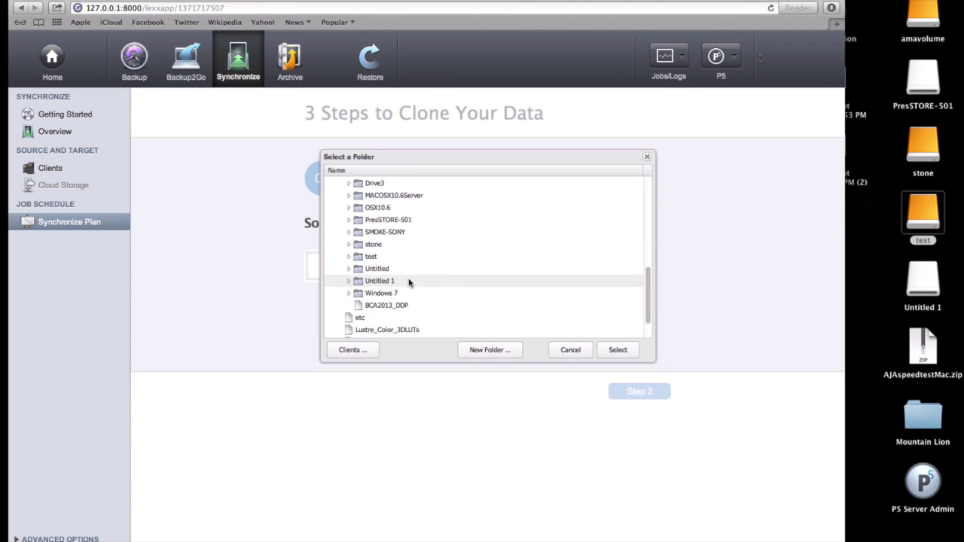
{"action": "left_click", "coordinate": [350, 256]}
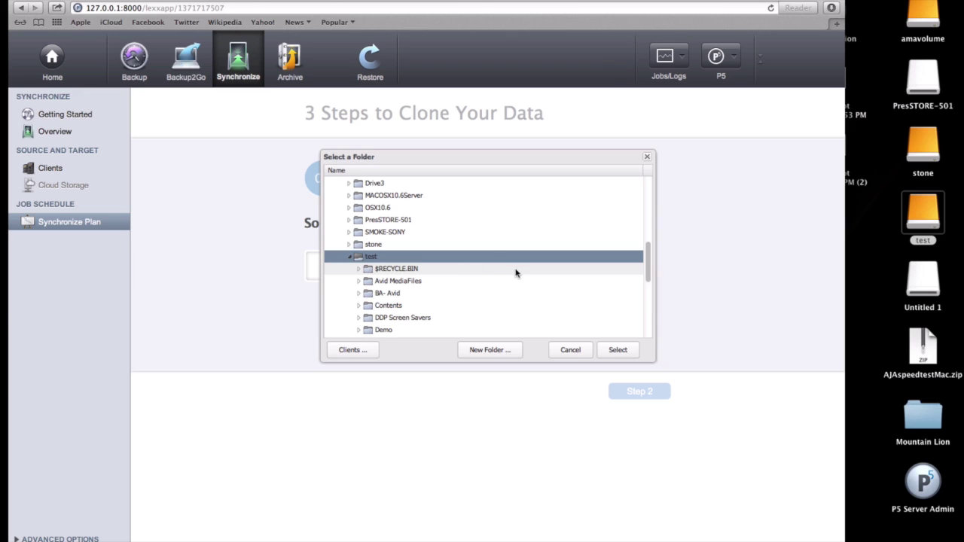
{"action": "left_click", "coordinate": [390, 332]}
{"action": "double_click", "coordinate": [390, 331]}
{"action": "left_click_drag", "start_coordinate": [646, 269], "coordinate": [646, 302]}
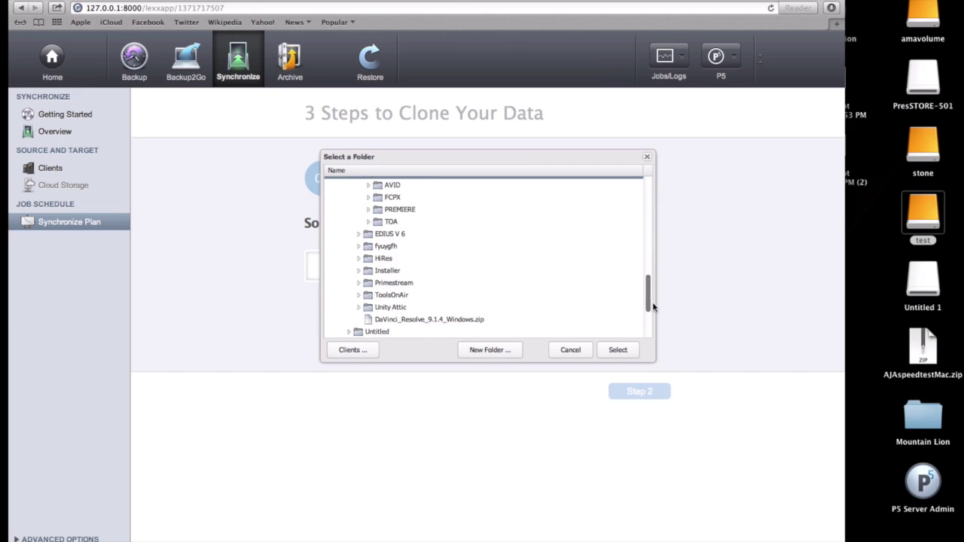
{"action": "double_click", "coordinate": [380, 198]}
{"action": "left_click", "coordinate": [387, 210]}
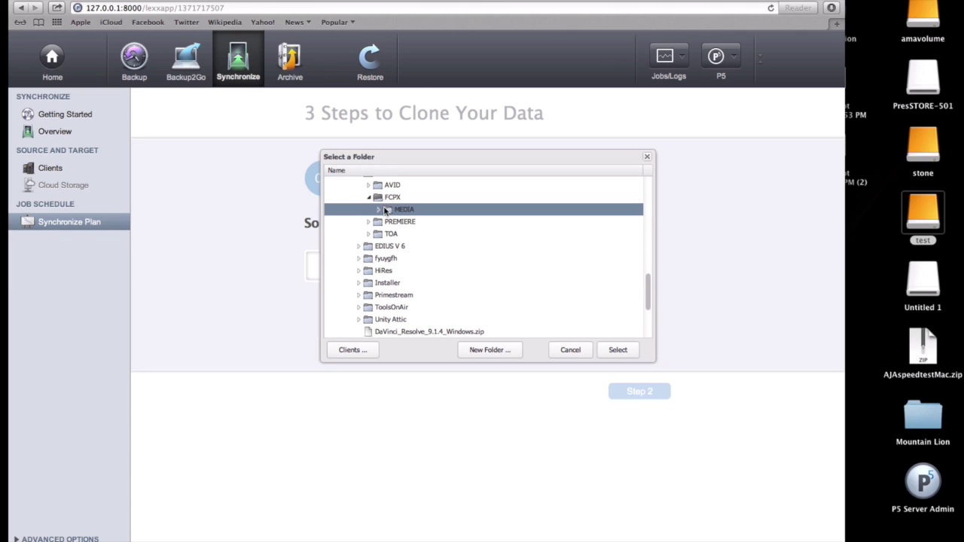
{"action": "left_click", "coordinate": [618, 350]}
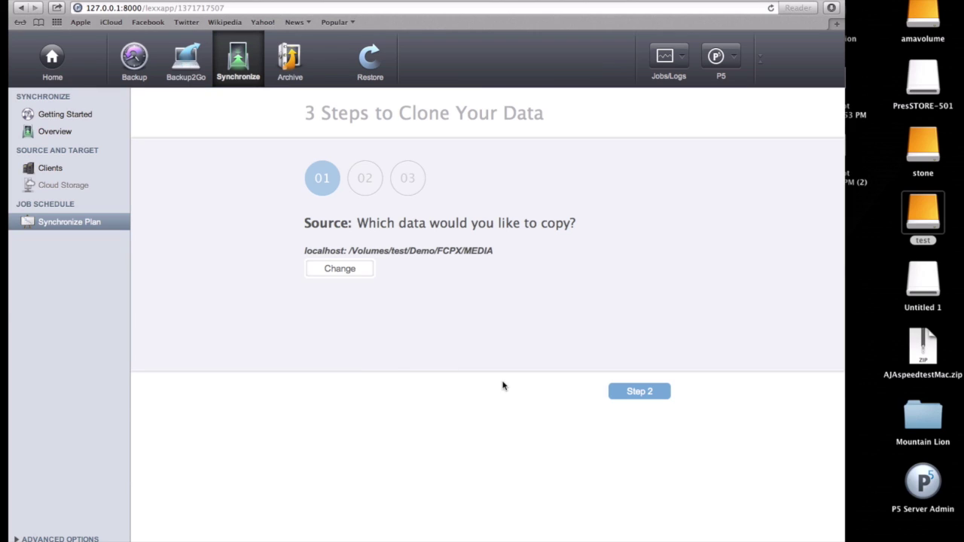
- Create a new folder named synctarget on the stone volume and set it as the target of the copy
{"action": "left_click", "coordinate": [641, 392]}
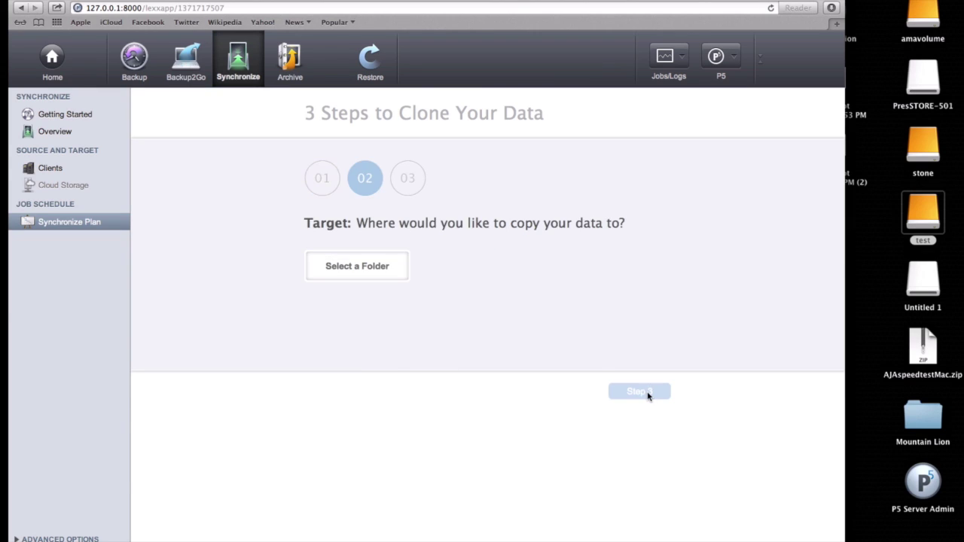
{"action": "left_click", "coordinate": [364, 267]}
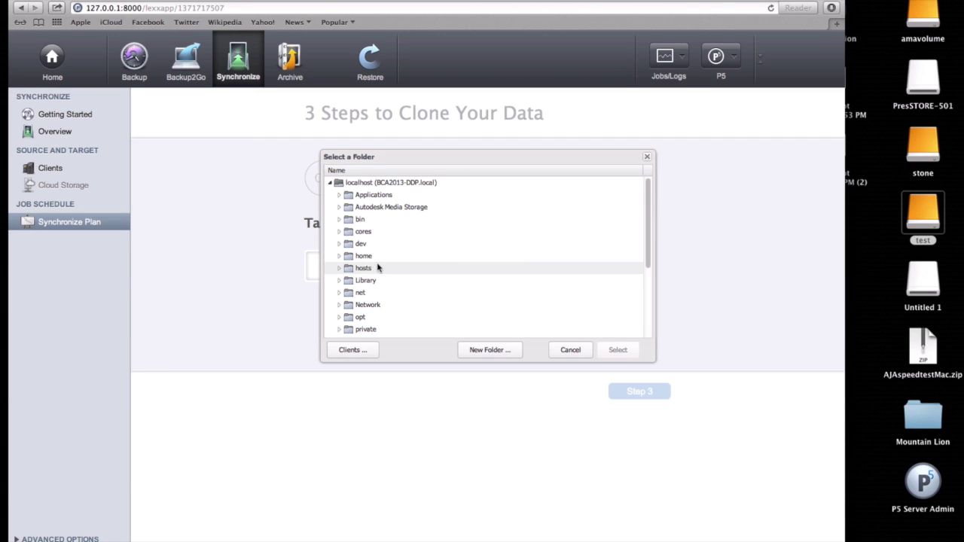
{"action": "left_click_drag", "start_coordinate": [649, 261], "coordinate": [651, 328]}
{"action": "left_click", "coordinate": [378, 276]}
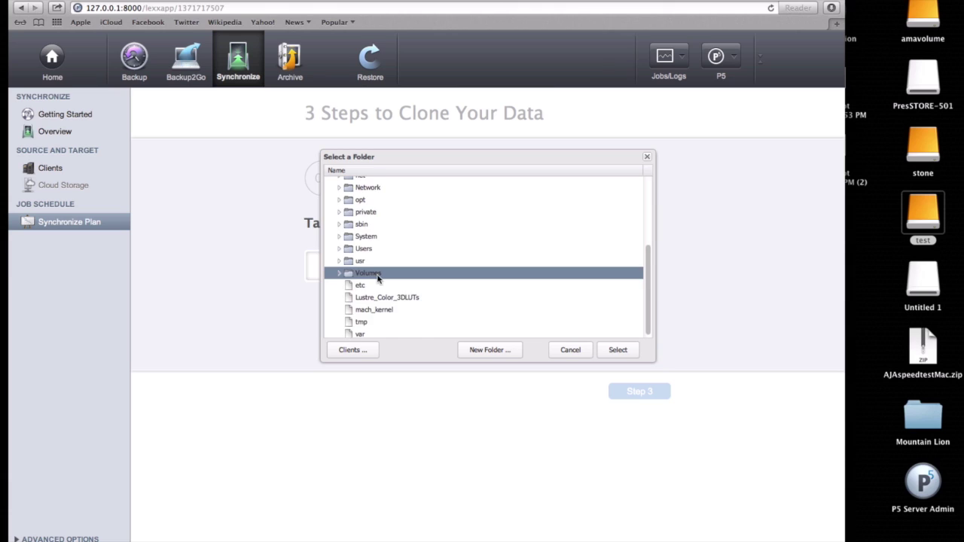
{"action": "double_click", "coordinate": [379, 276]}
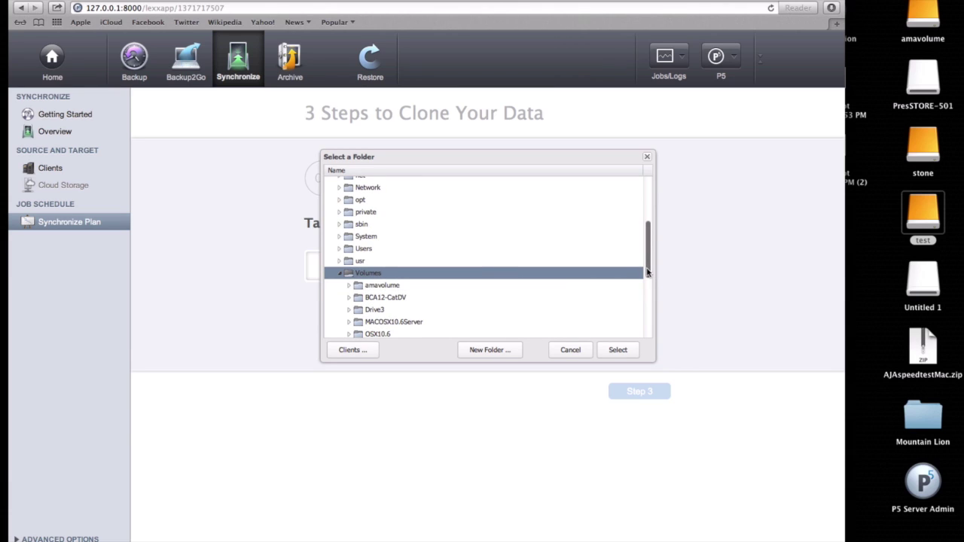
{"action": "left_click_drag", "start_coordinate": [647, 272], "coordinate": [647, 312]}
{"action": "left_click", "coordinate": [358, 258]}
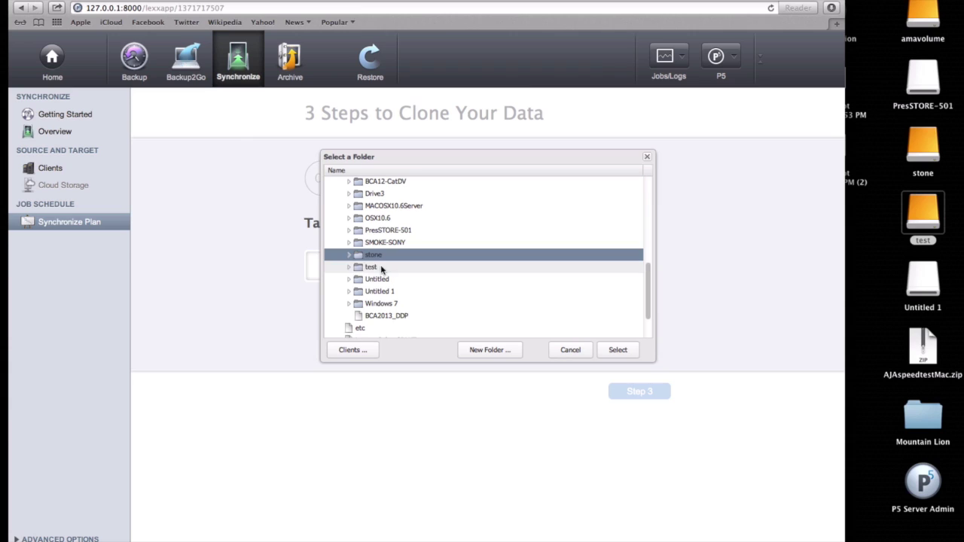
{"action": "left_click", "coordinate": [469, 348]}
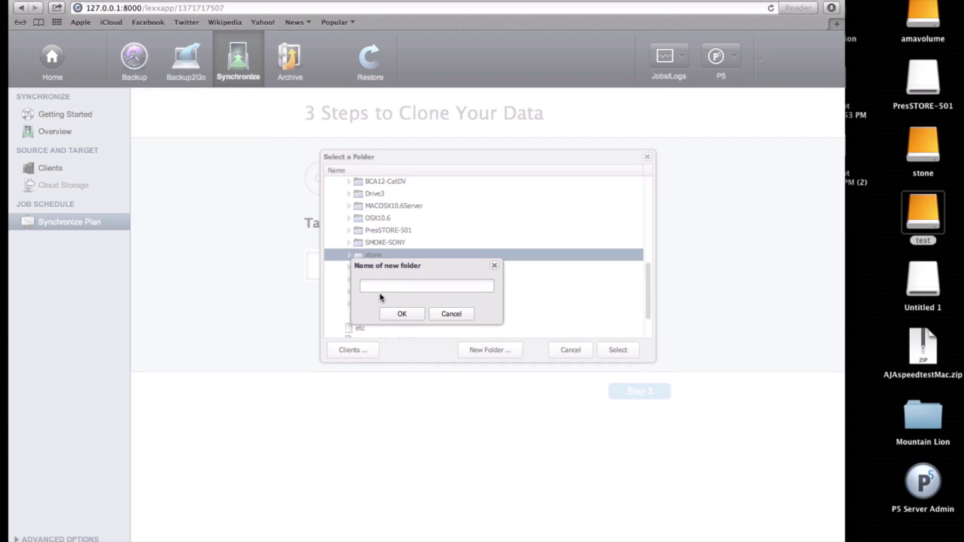
{"action": "type", "text": "synctarget"}
{"action": "left_click", "coordinate": [403, 314]}
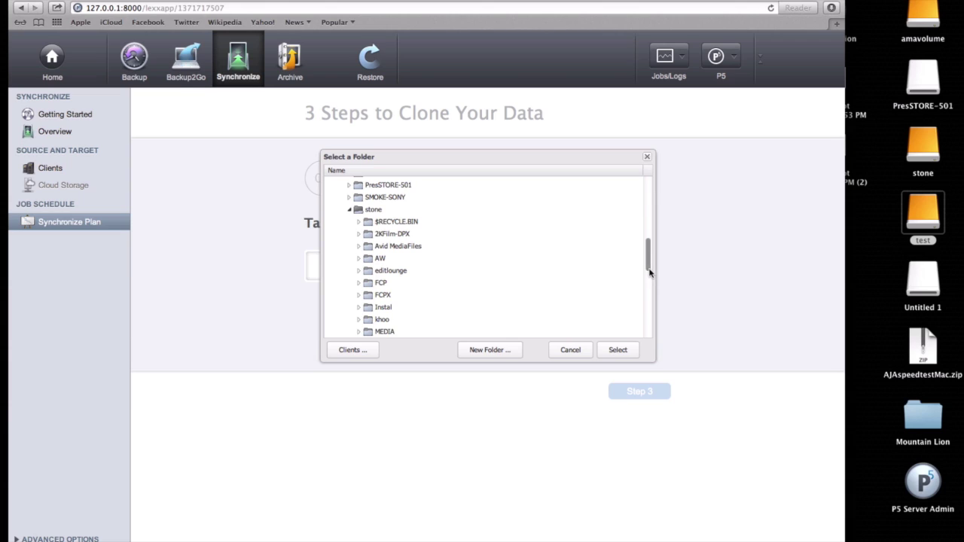
{"action": "left_click", "coordinate": [619, 349]}
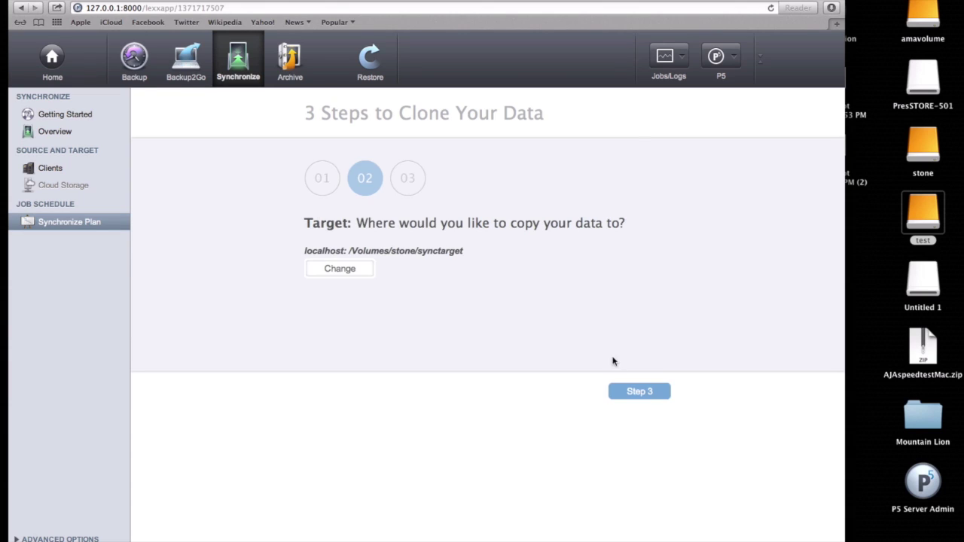
- Set the update interval to 1 hour and complete the synchronize plan setup
{"action": "left_click", "coordinate": [639, 391]}
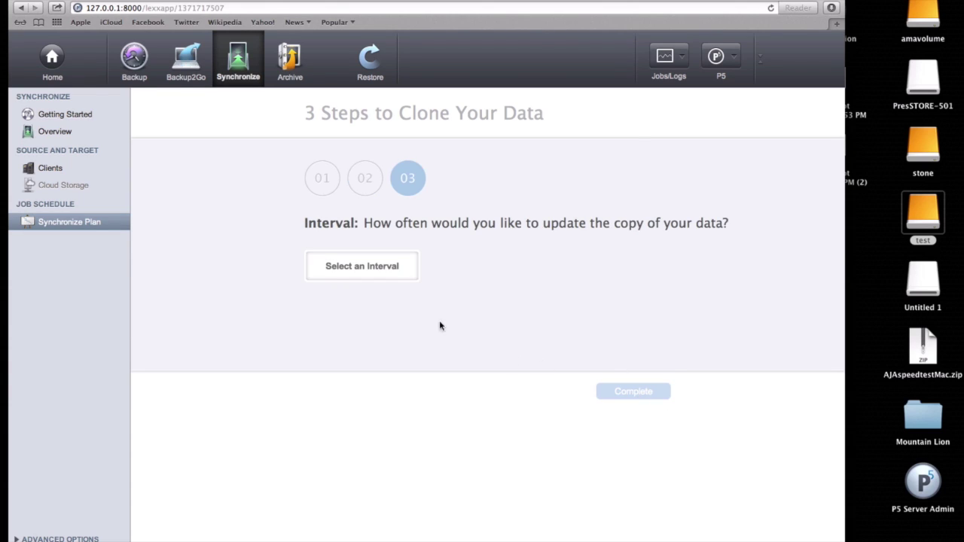
{"action": "left_click", "coordinate": [382, 273]}
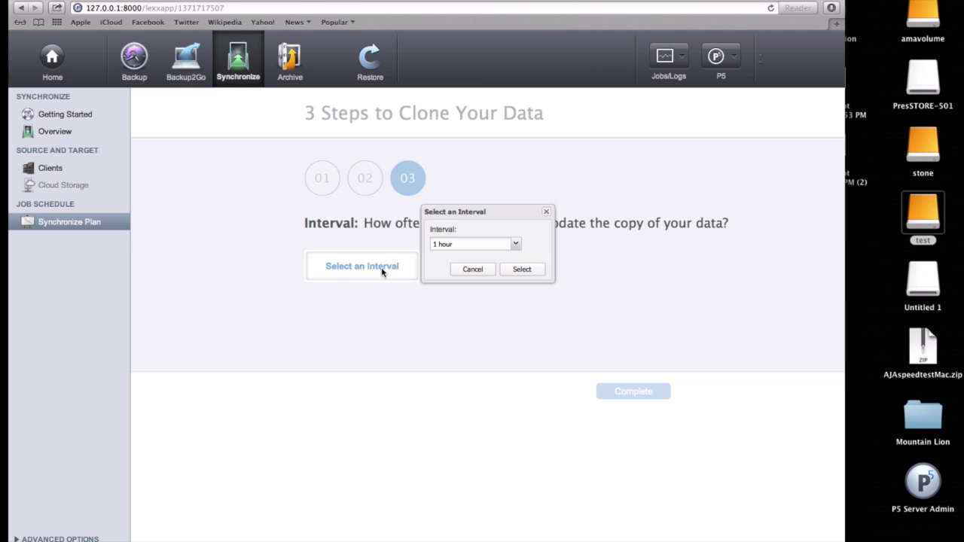
{"action": "left_click", "coordinate": [509, 270]}
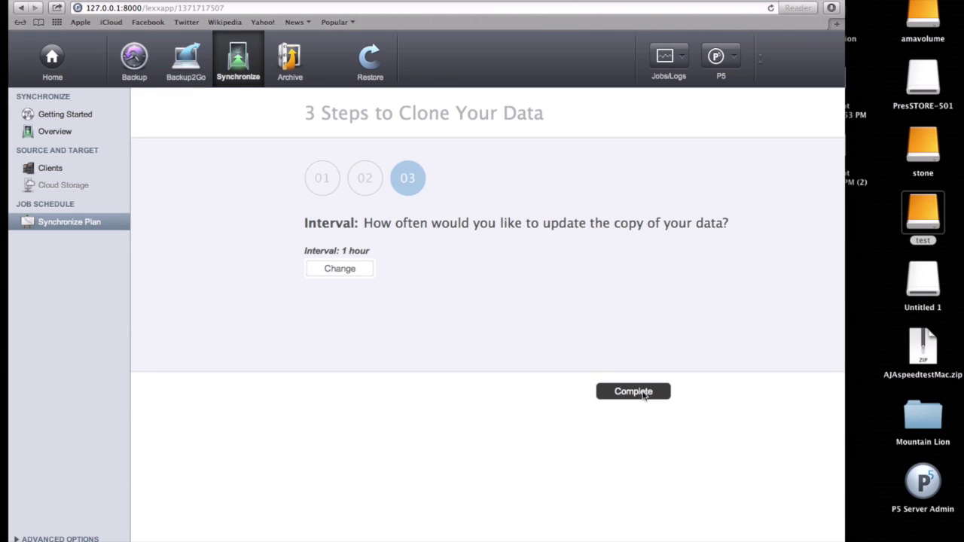
{"action": "left_click", "coordinate": [644, 394]}
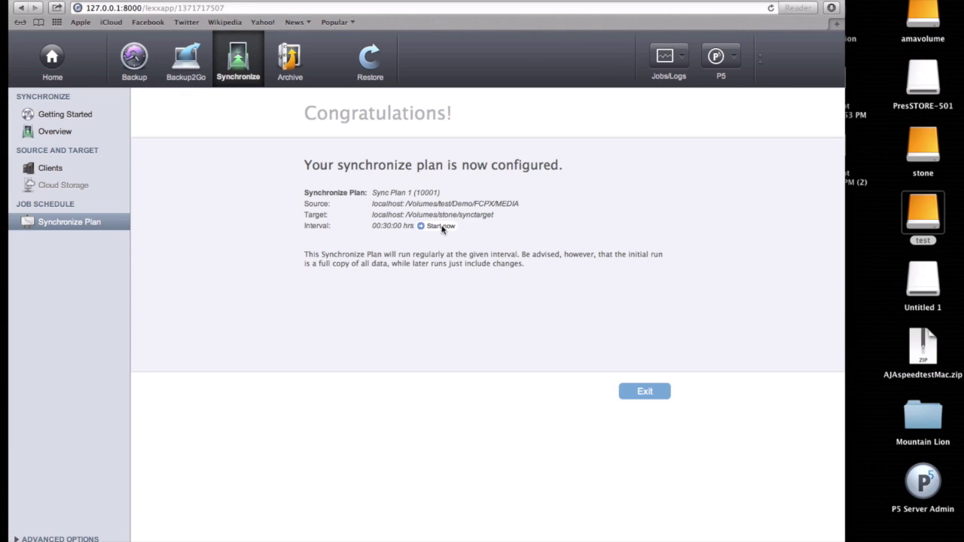
- Start the new synchronize plan immediately and expand its running job's details in the job monitor
{"action": "left_click", "coordinate": [442, 227]}
{"action": "left_click", "coordinate": [437, 226]}
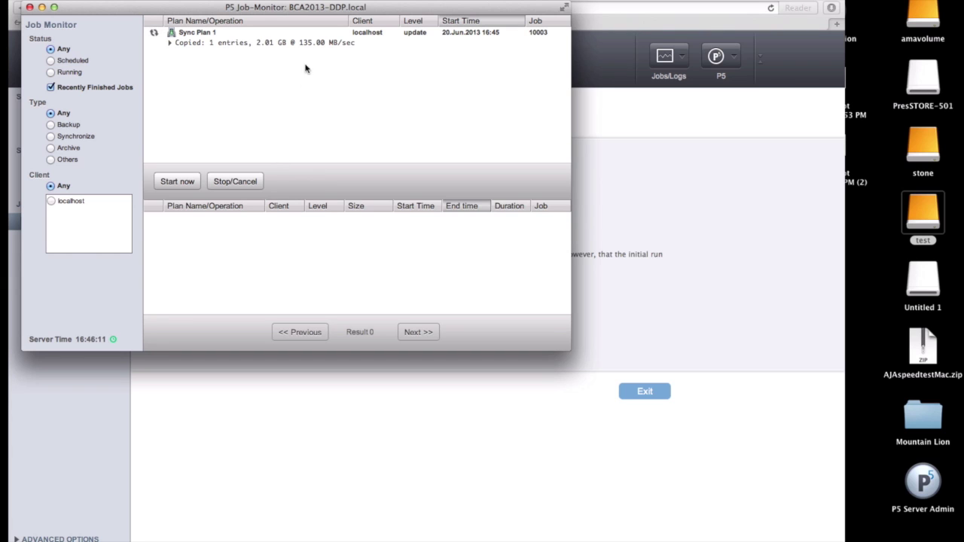
{"action": "left_click", "coordinate": [168, 43]}
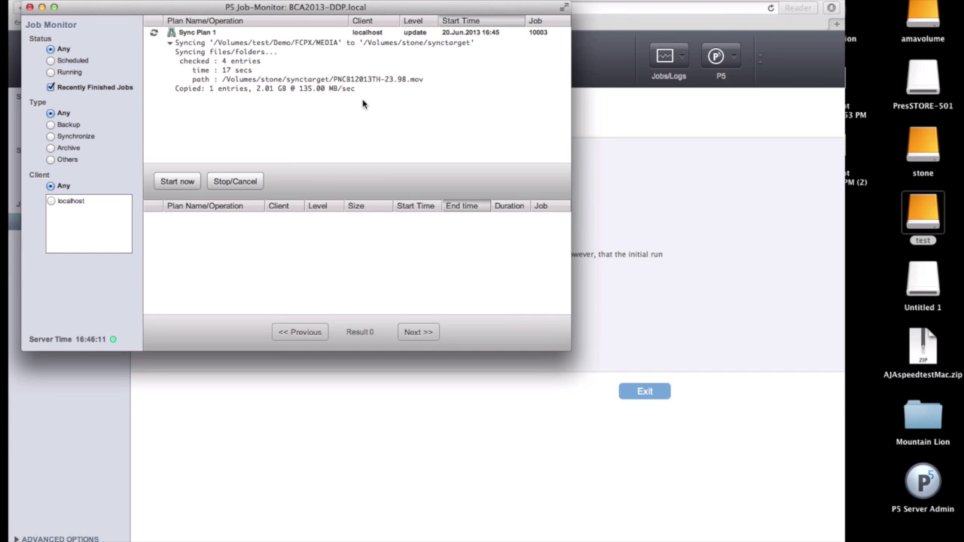